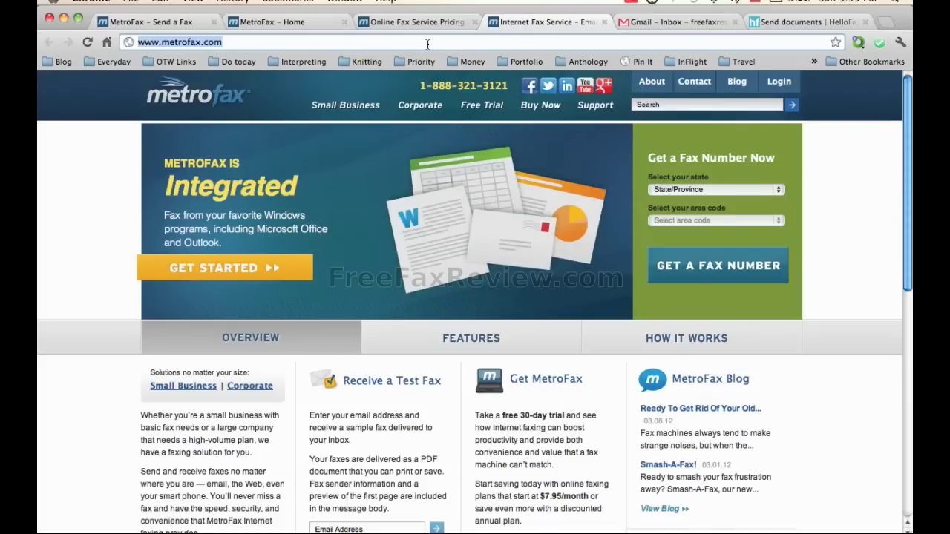
# - Show the MetroFax dashboard: 0 new faxes, 1 page received, 1 sent, 498 remaining
pyautogui.click(287, 24)
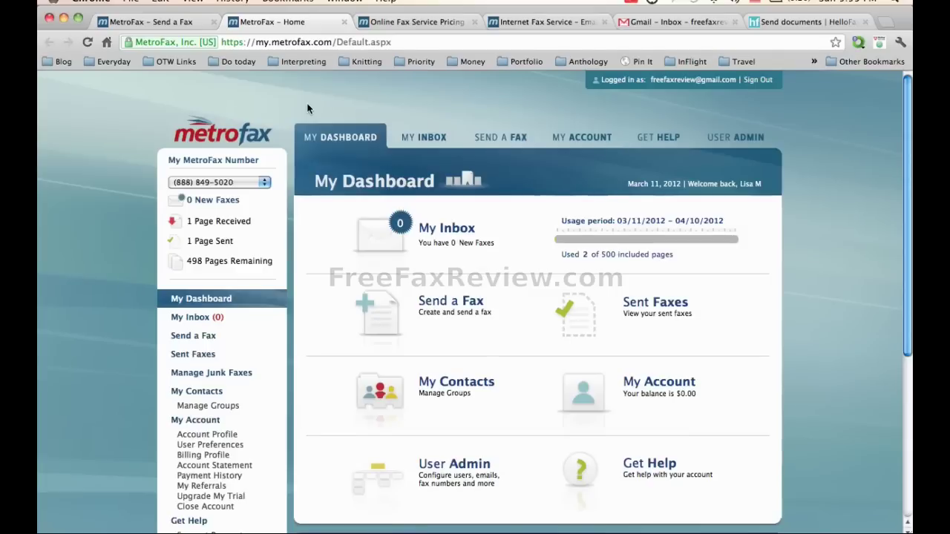
# - Add the entered contact as the fax's one recipient, with irish dancing.jpg attached
pyautogui.click(153, 22)
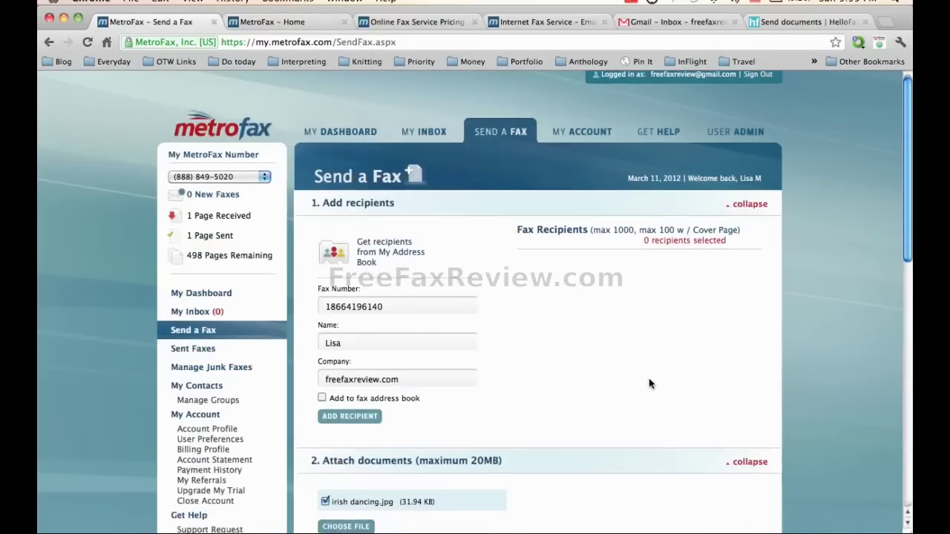
pyautogui.scroll(-3, 649, 378)
pyautogui.scroll(1, 647, 382)
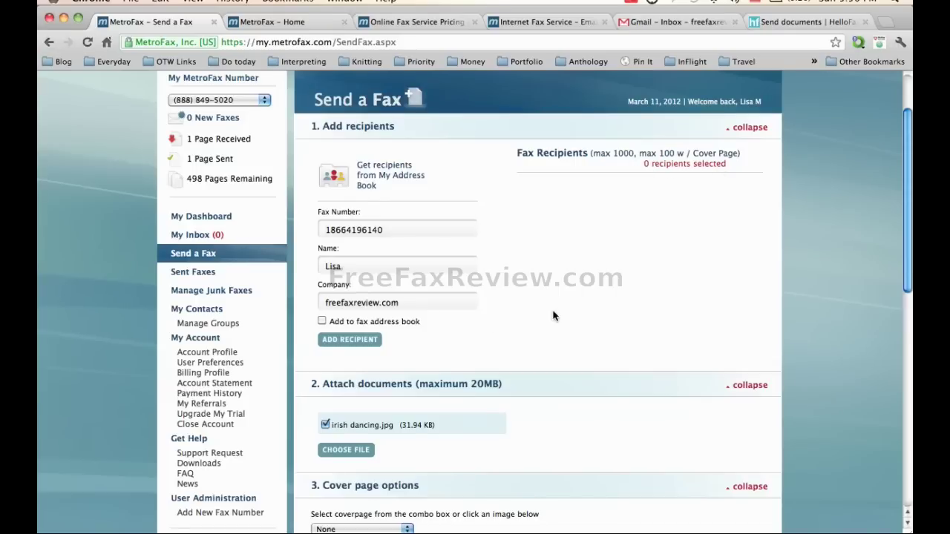
pyautogui.click(360, 341)
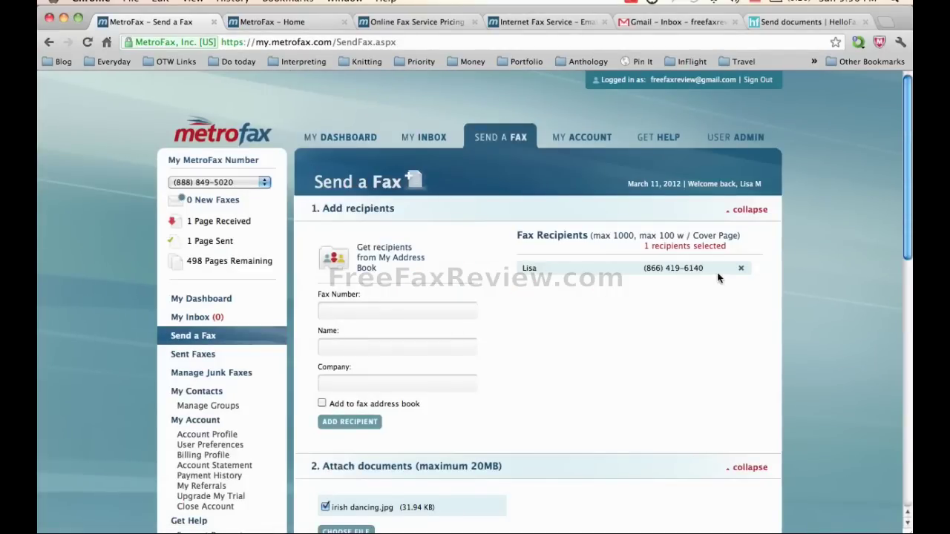
# - Keep the cover page at None and submit, getting the attachment-required warning
pyautogui.scroll(-5, 575, 311)
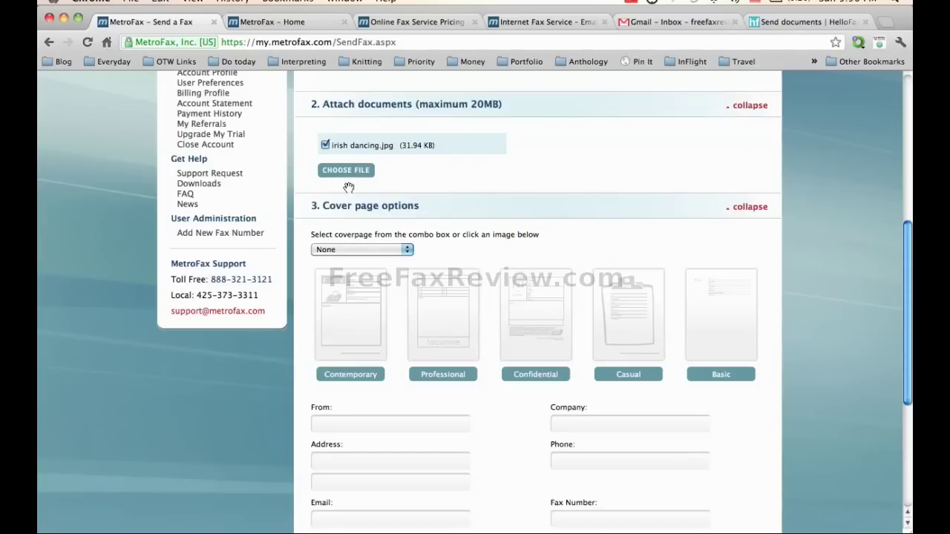
pyautogui.scroll(-1, 392, 272)
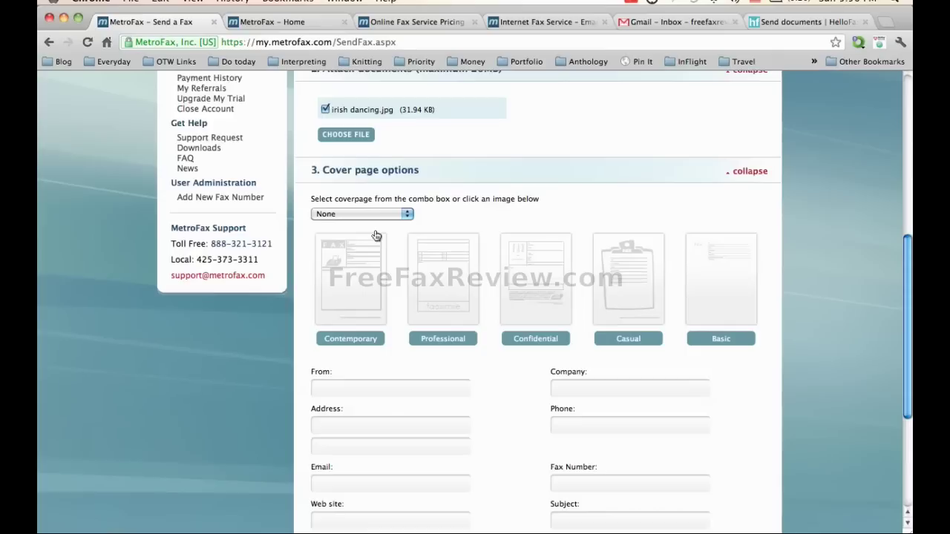
pyautogui.click(406, 216)
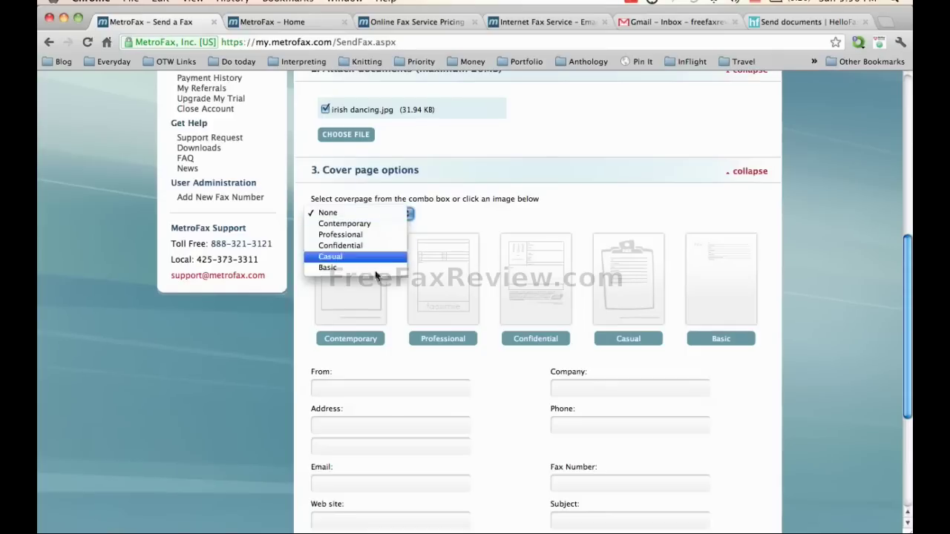
pyautogui.click(449, 208)
pyautogui.scroll(-5, 486, 290)
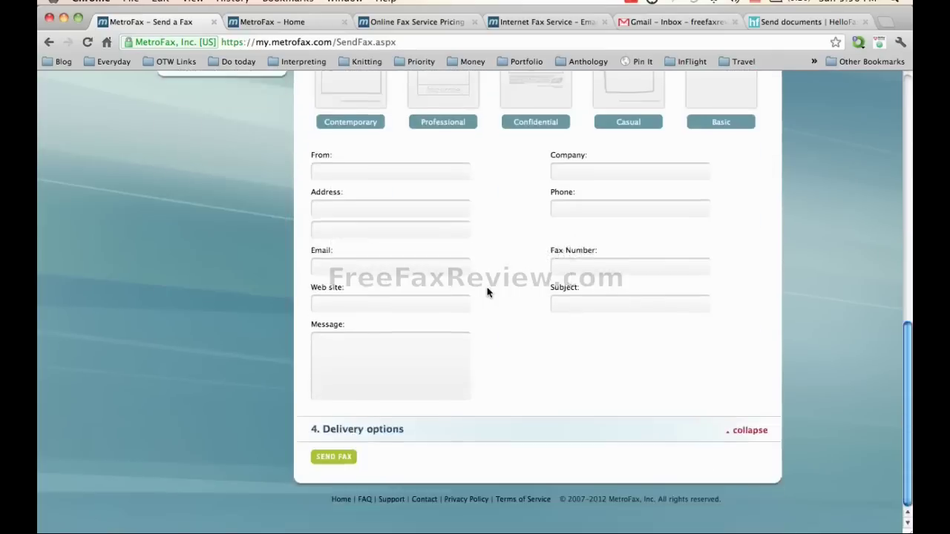
pyautogui.click(332, 456)
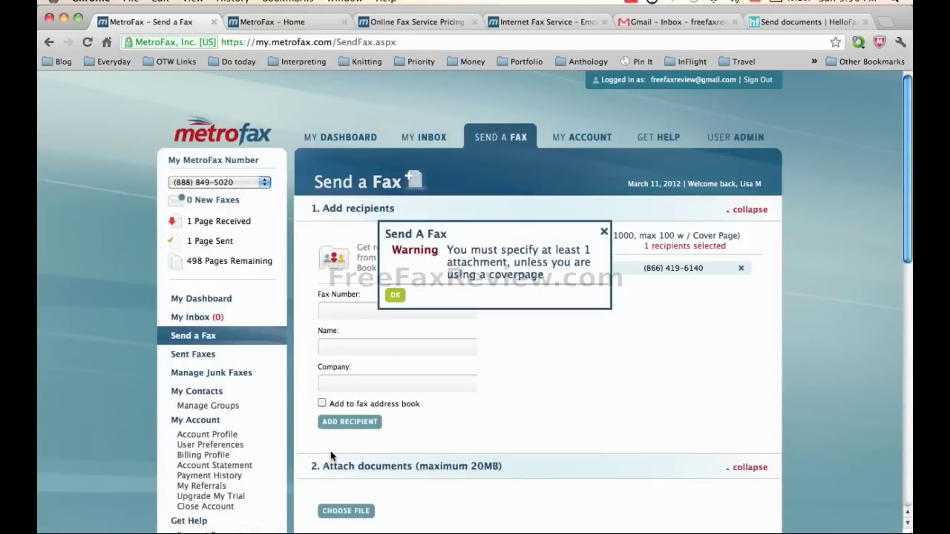
# - Dismiss the warning and re-attach irish dancing.jpg from the Desktop before resending
pyautogui.click(604, 233)
pyautogui.scroll(-3, 557, 354)
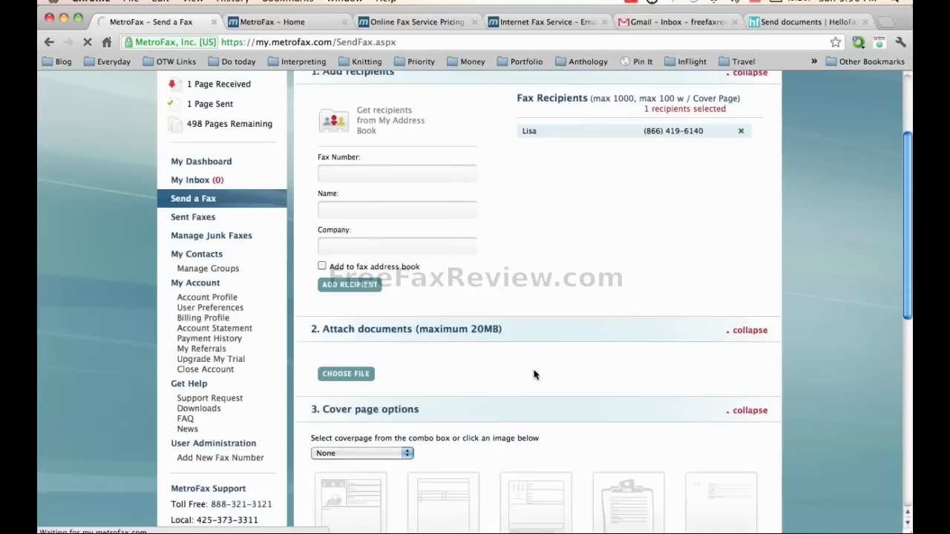
pyautogui.scroll(-3, 357, 355)
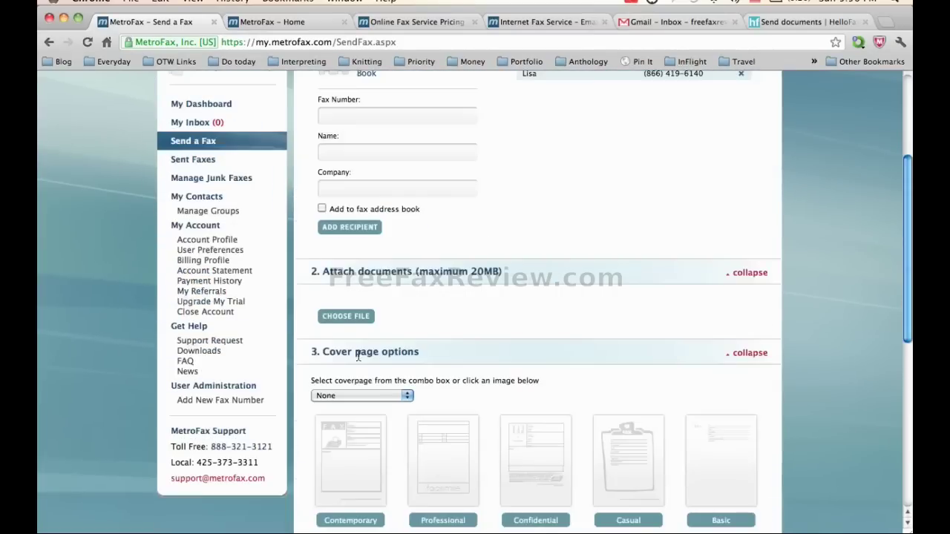
pyautogui.click(329, 318)
pyautogui.click(371, 257)
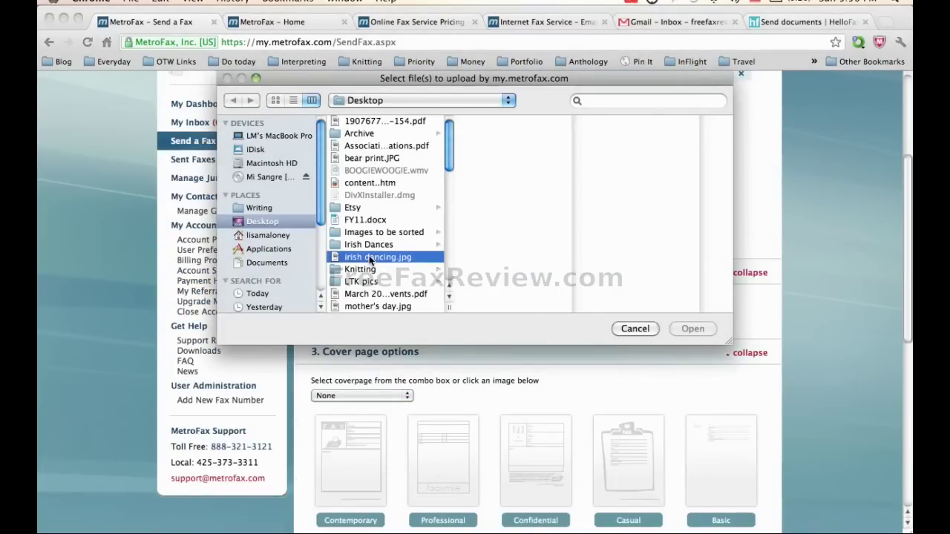
pyautogui.click(694, 329)
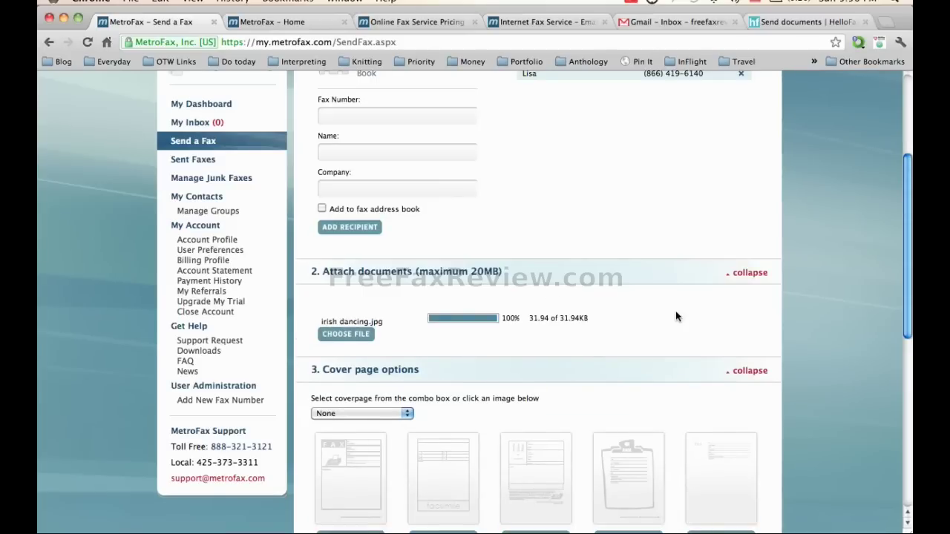
pyautogui.scroll(-3, 443, 360)
pyautogui.scroll(-3, 443, 361)
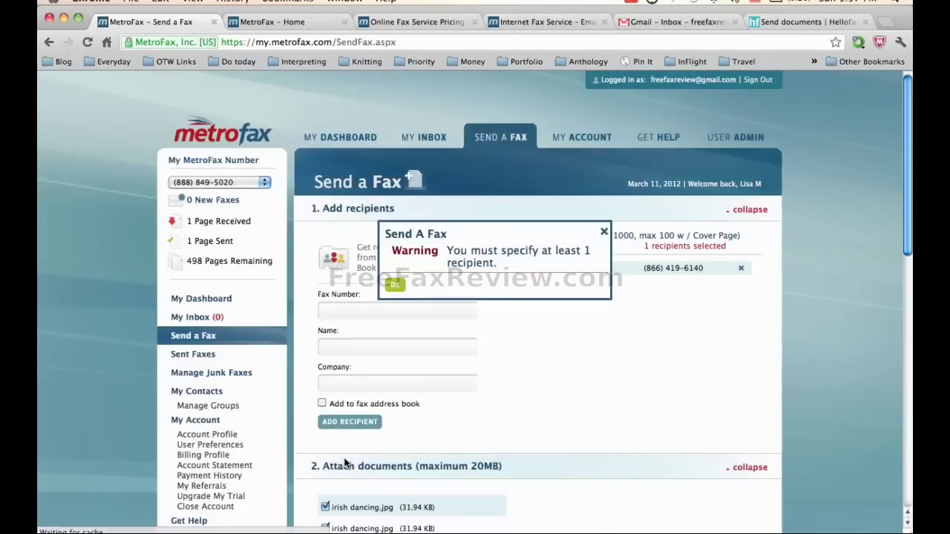
# - Close the at-least-1-recipient warning popup
pyautogui.click(604, 232)
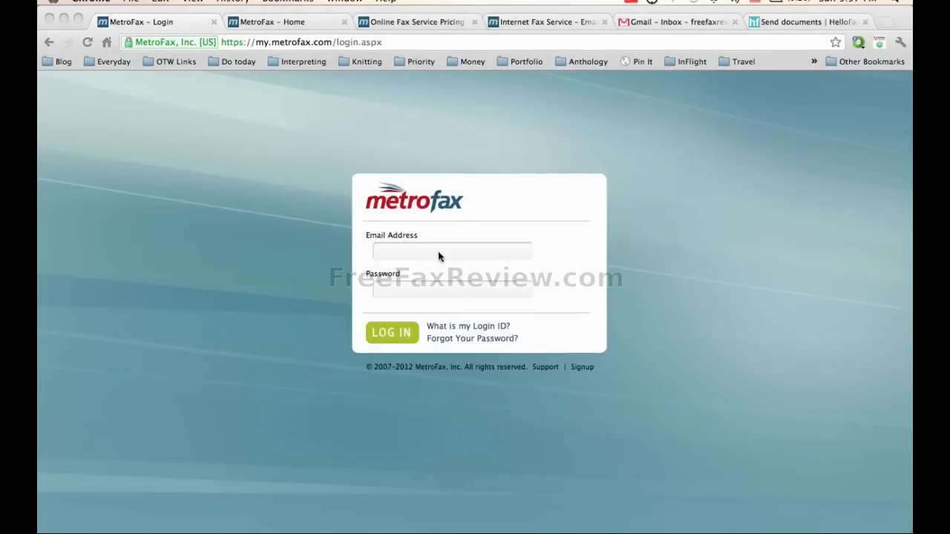
# - Log in to MetroFax with the account e-mail address and password
pyautogui.click(438, 253)
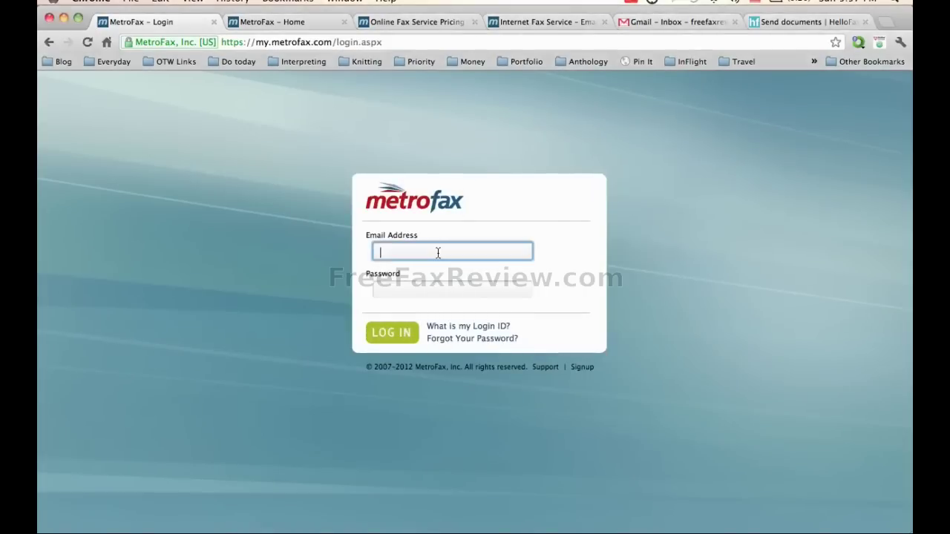
pyautogui.press('Tab')
pyautogui.write('••••••••••••••••')
pyautogui.click(410, 341)
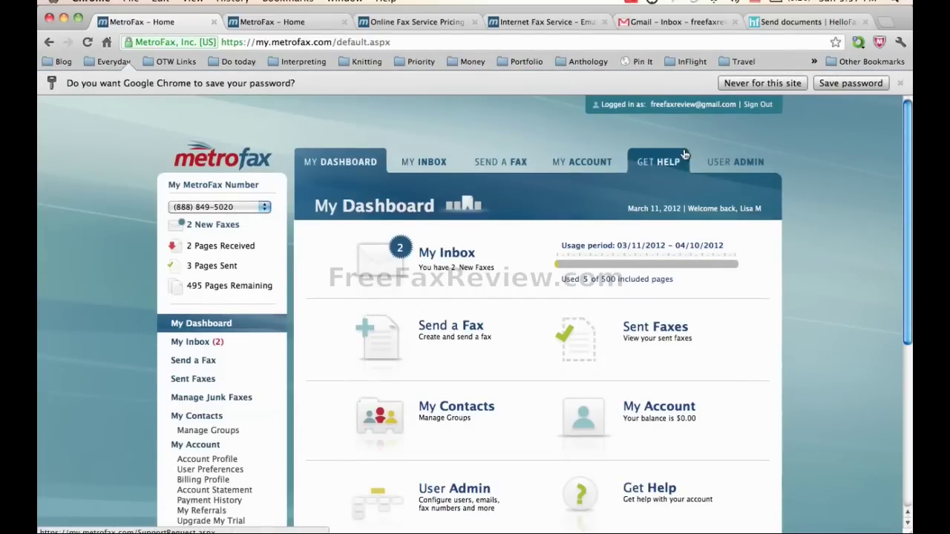
# - Start a new fax with the recipient's fax number, name and company freefaxreview.com
pyautogui.click(785, 86)
pyautogui.click(442, 304)
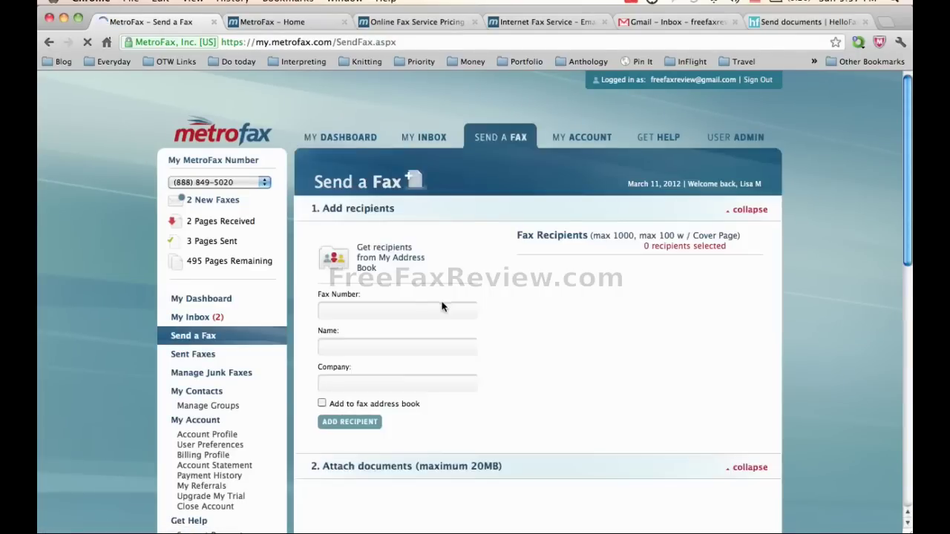
pyautogui.click(416, 313)
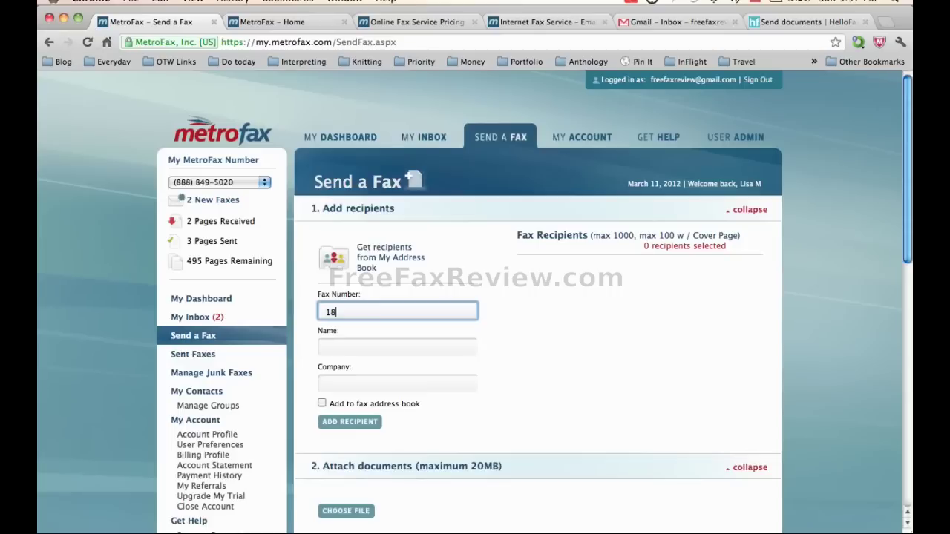
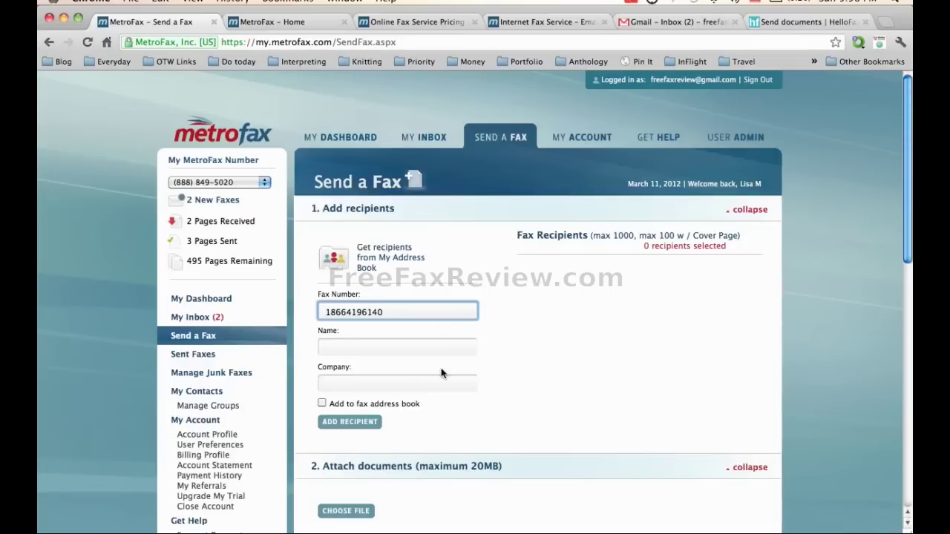
pyautogui.click(389, 355)
pyautogui.write('Lisa')
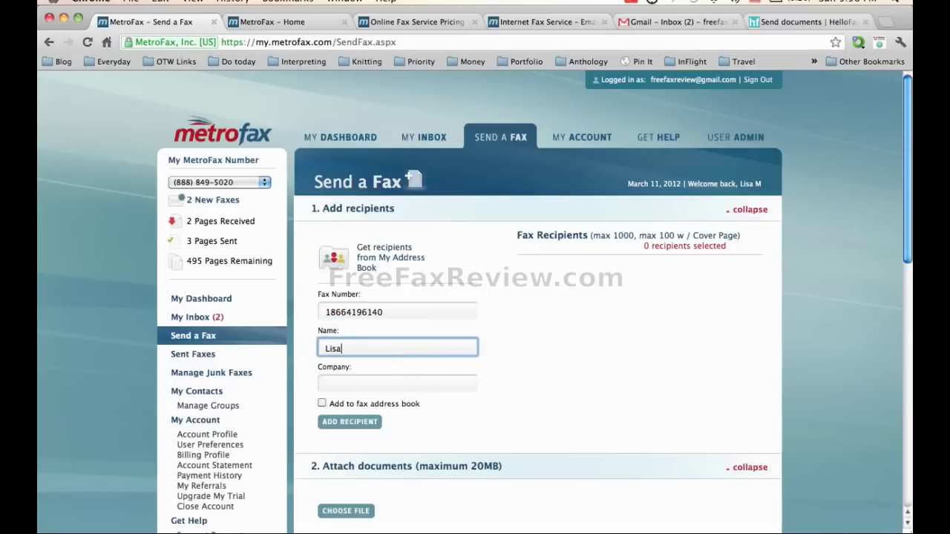
pyautogui.press('Tab')
pyautogui.write('freefax')
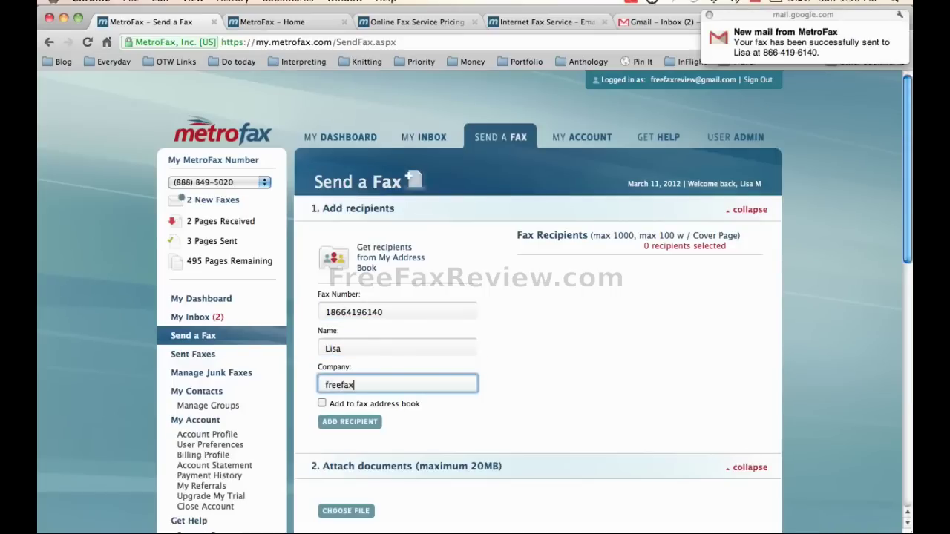
pyautogui.write('review.com')
# - Read Gmail's MetroFax successful-send email, then the eXtreme Fax 1-page new-fax notice
pyautogui.click(665, 23)
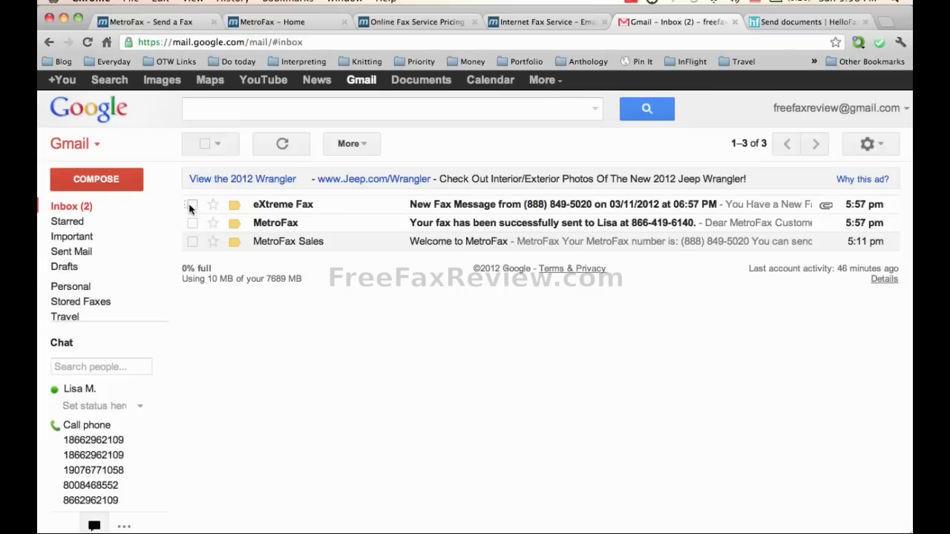
pyautogui.click(452, 225)
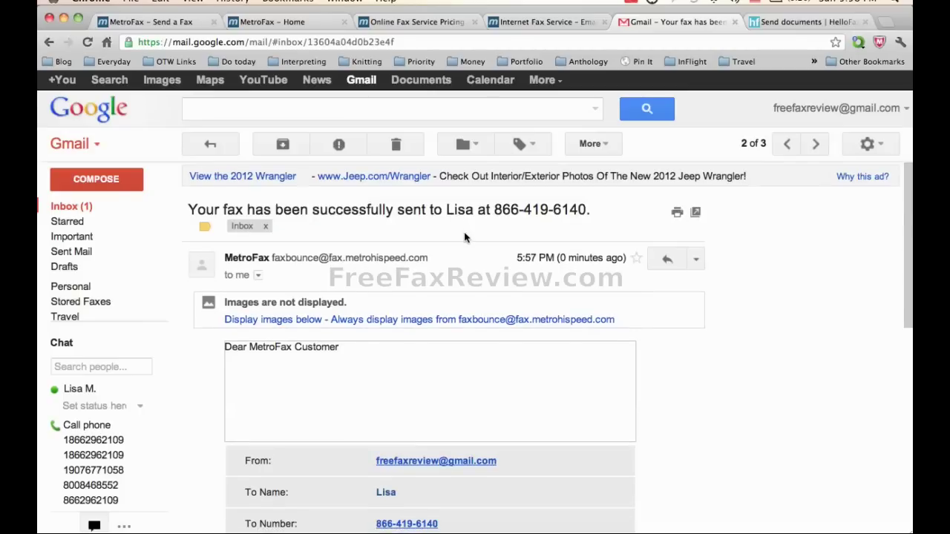
pyautogui.scroll(-3, 463, 236)
pyautogui.scroll(2, 464, 238)
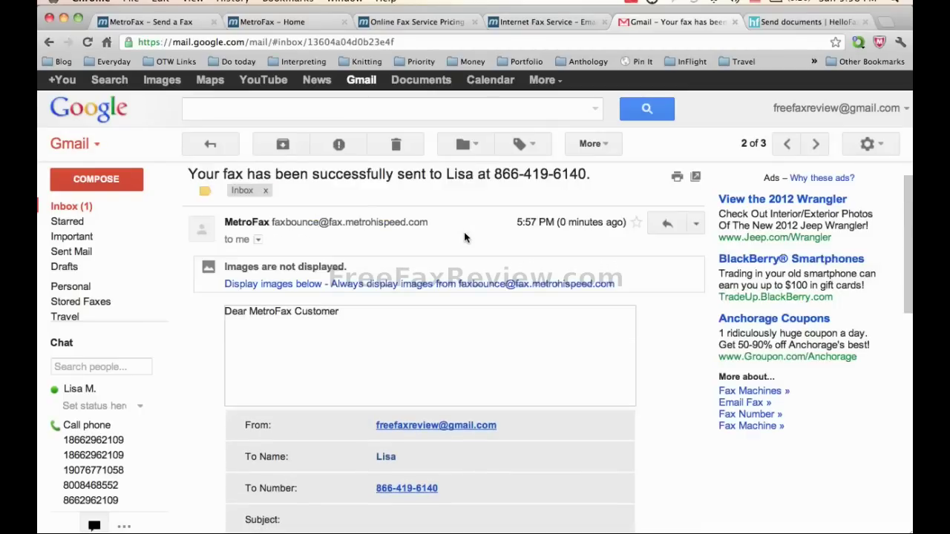
pyautogui.click(68, 206)
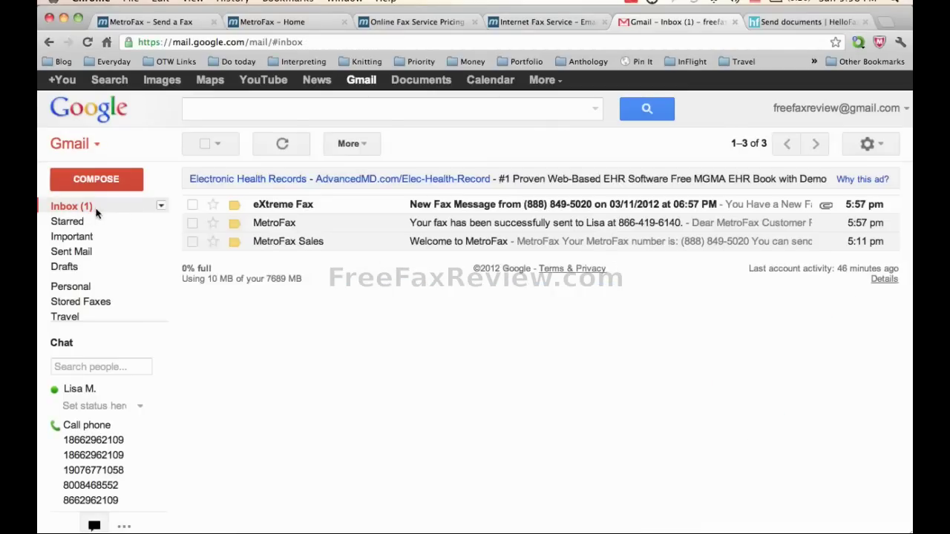
pyautogui.click(435, 212)
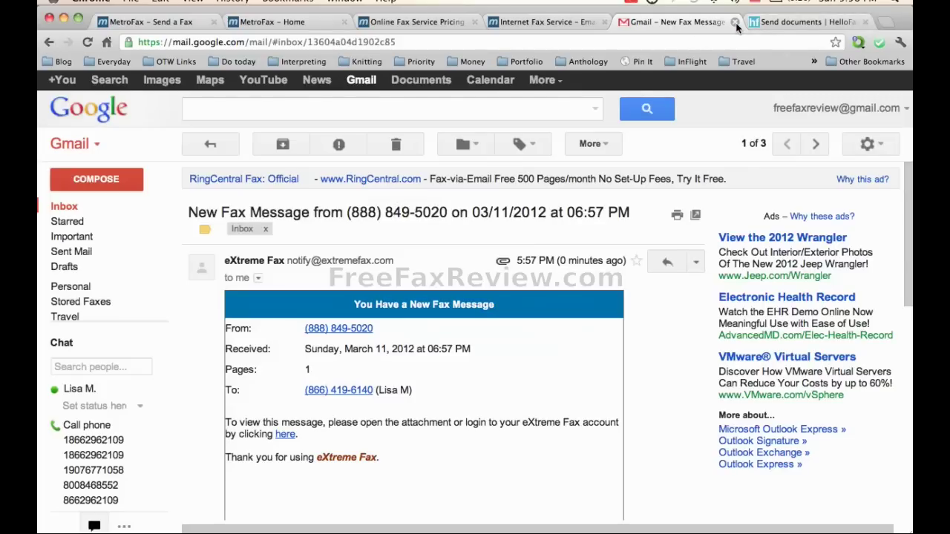
# - Return to the MetroFax Send a Fax form with the typed recipient details
pyautogui.click(177, 23)
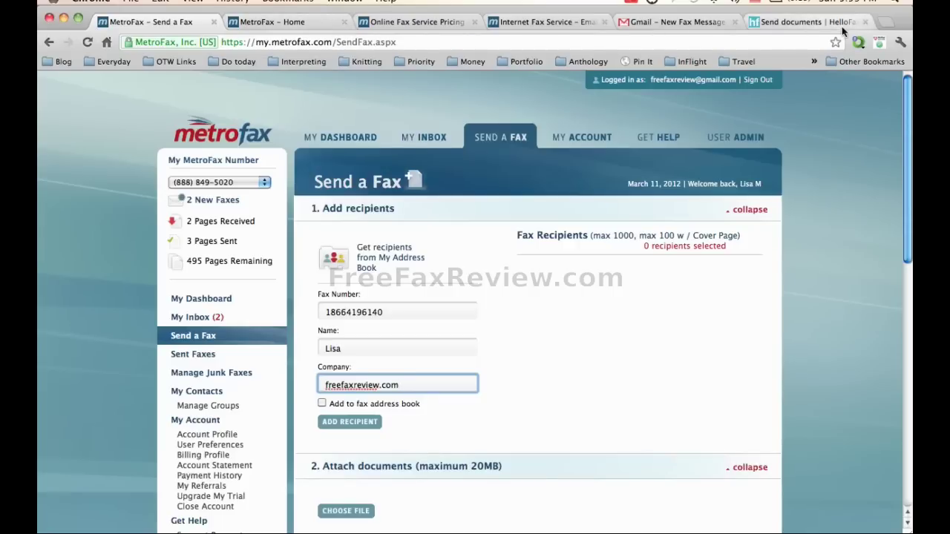
# - Send irish dancing.jpg from HelloFax as a test fax to the entered number
pyautogui.click(791, 22)
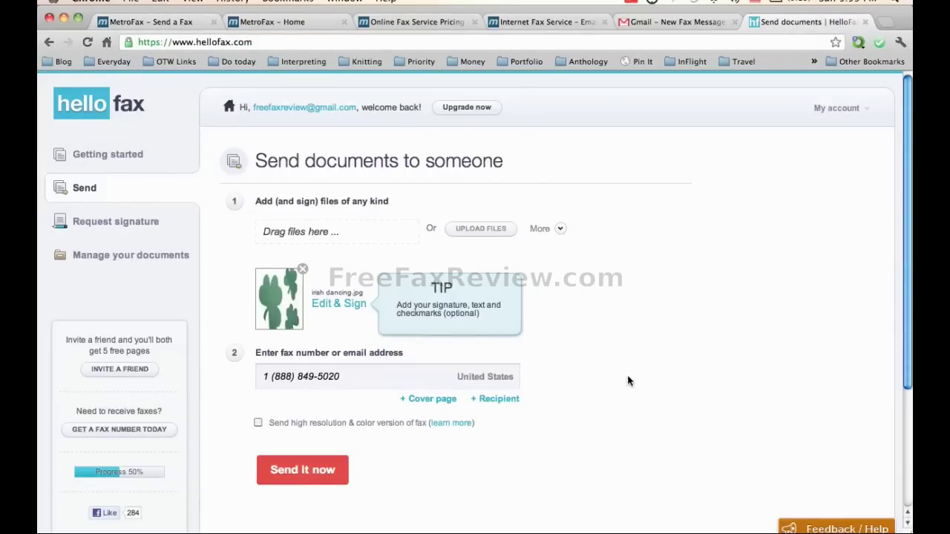
pyautogui.click(317, 479)
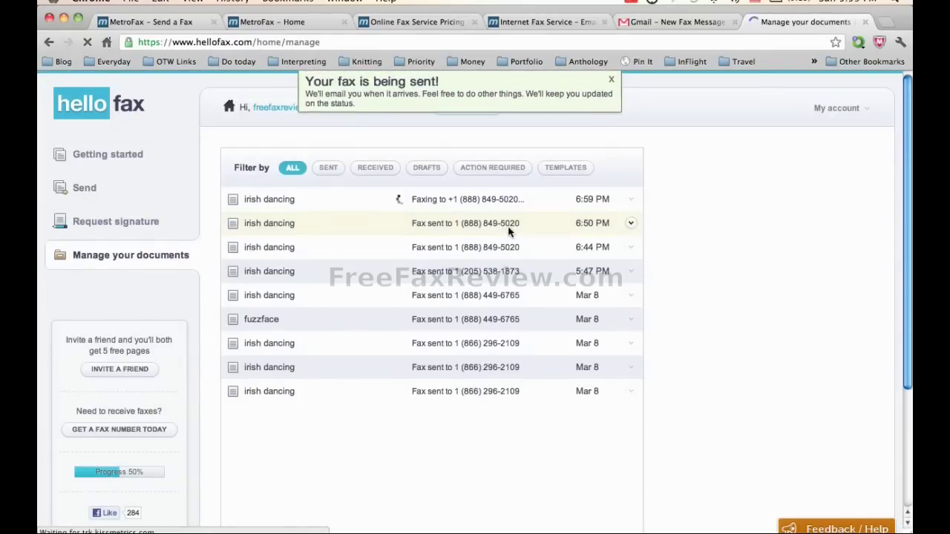
# - Dismiss the 'Your fax is being sent!' banner and wait for the 6:59 PM irish dancing fax to show 'Fax sent'
pyautogui.click(611, 80)
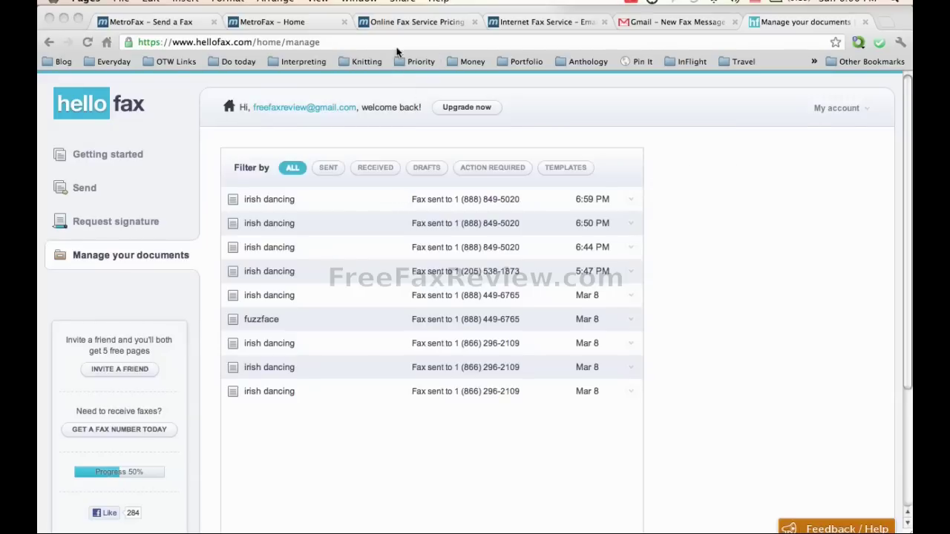
# - Check the MetroFax dashboard (0 new faxes, 1 page received, 498 remaining), then view Small Business Pricing
pyautogui.click(299, 23)
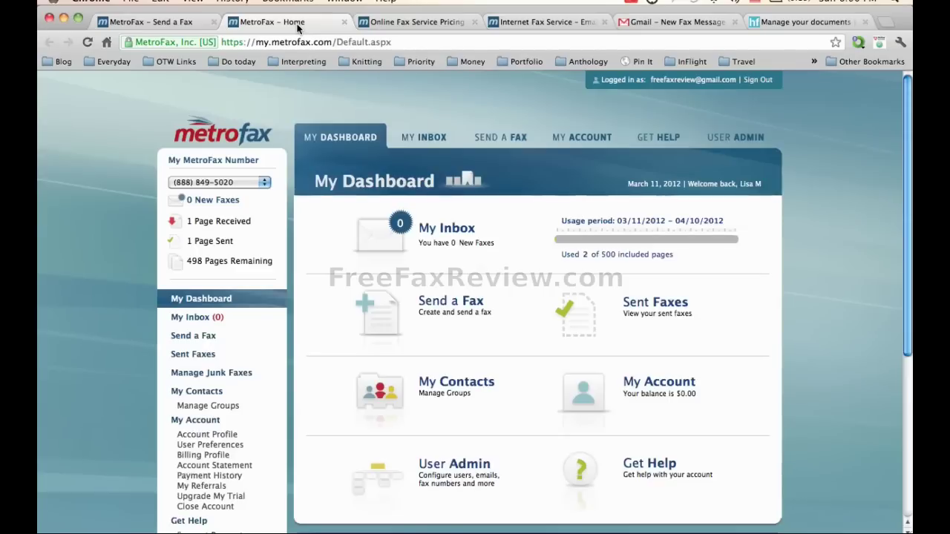
pyautogui.click(421, 23)
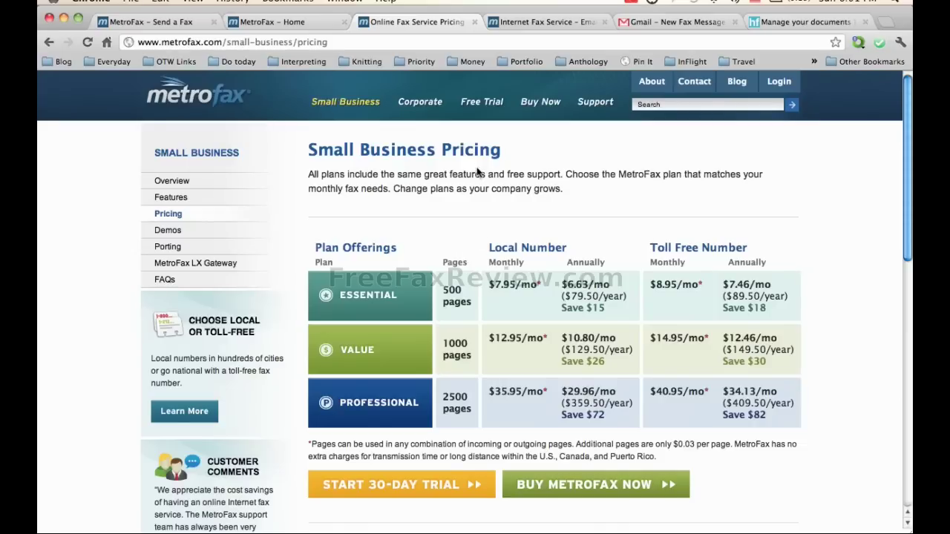
# - Read the HelloFax Fax Confirmation email in the Gmail inbox
pyautogui.click(674, 22)
pyautogui.click(93, 207)
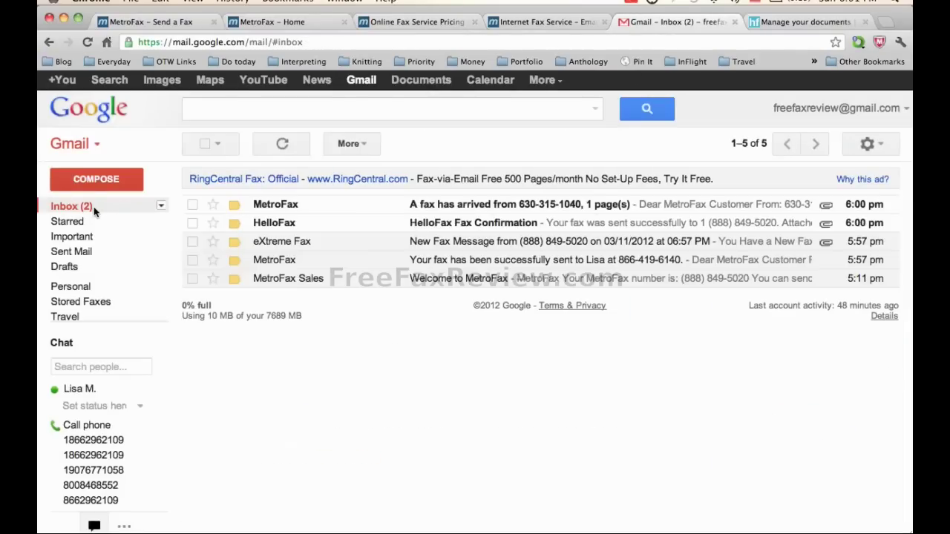
pyautogui.click(428, 223)
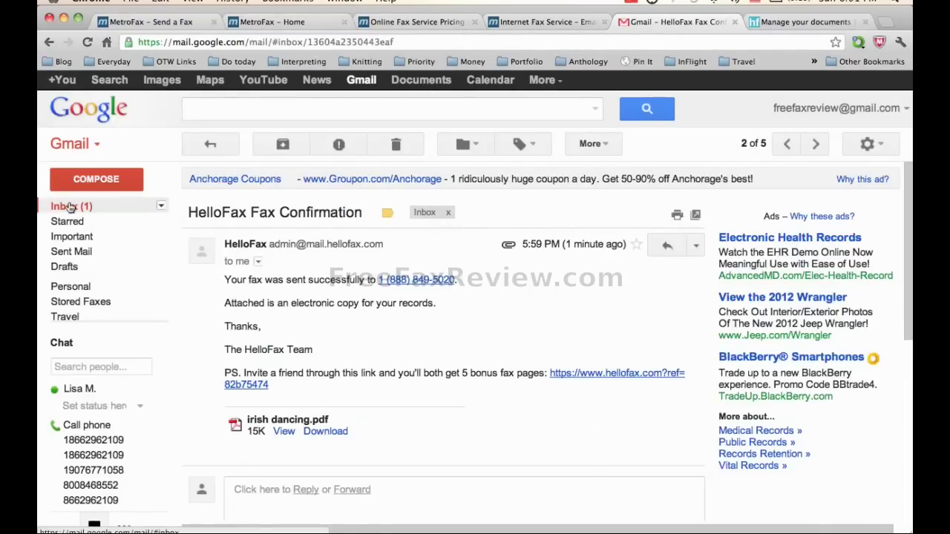
# - Open MetroFax's 'A fax has arrived' email, always display its images, and view the 208204844323.PDF attachment
pyautogui.click(81, 206)
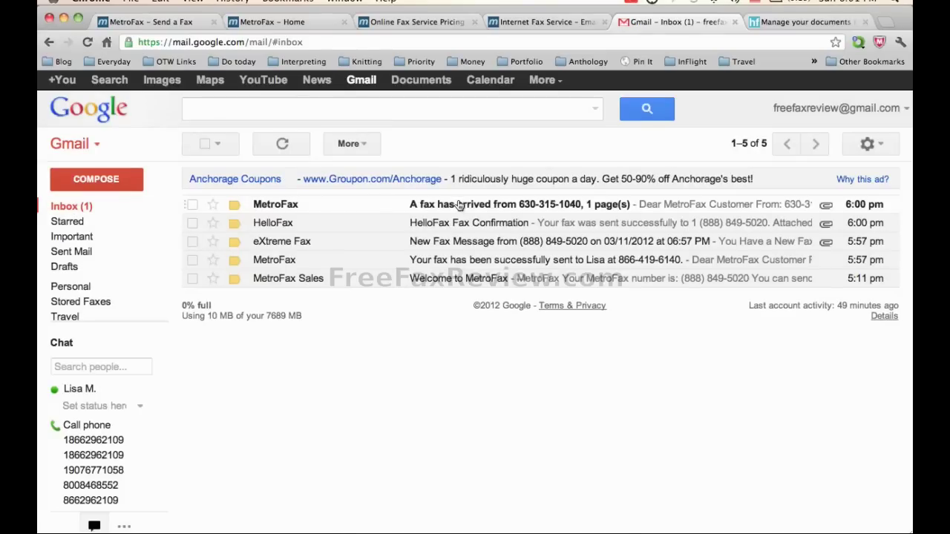
pyautogui.click(457, 201)
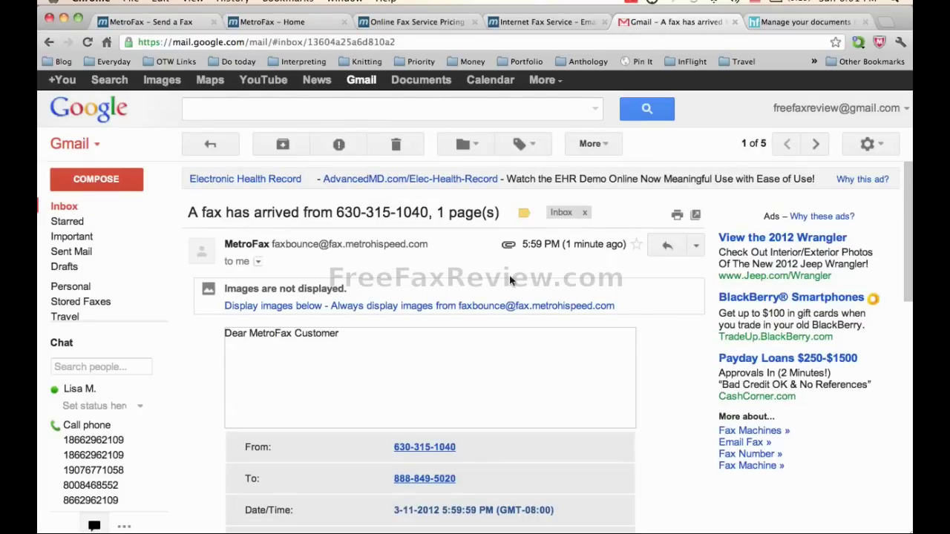
pyautogui.click(467, 305)
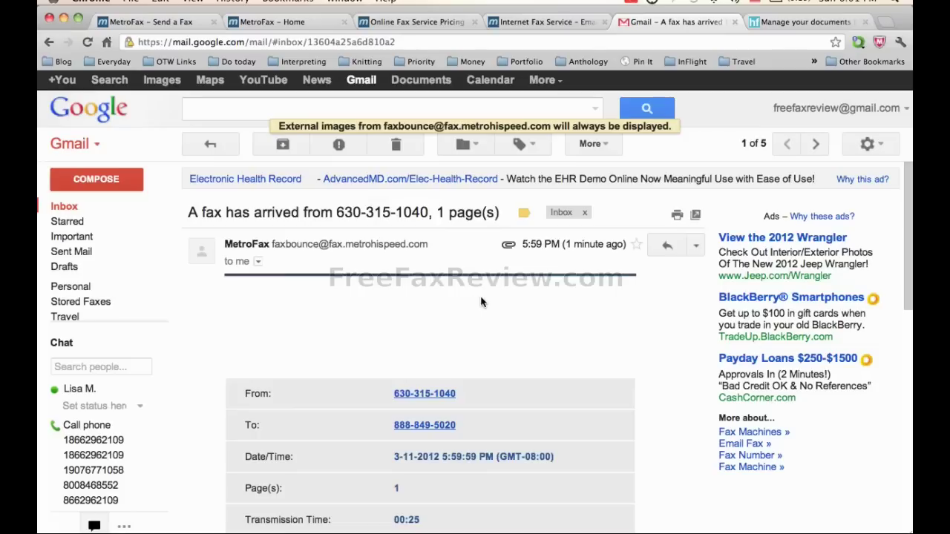
pyautogui.scroll(-5, 481, 300)
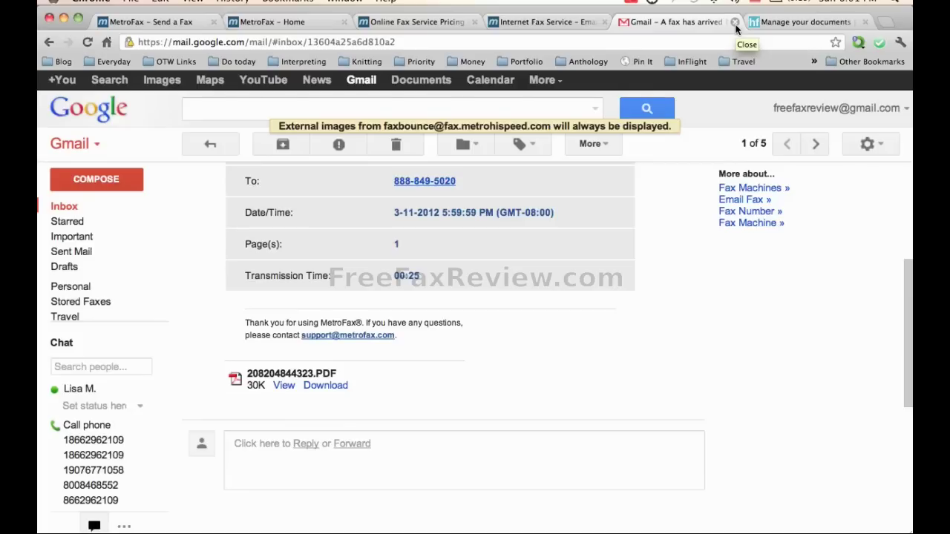
# - Close the Gmail tab and return to the MetroFax Home dashboard
pyautogui.click(735, 23)
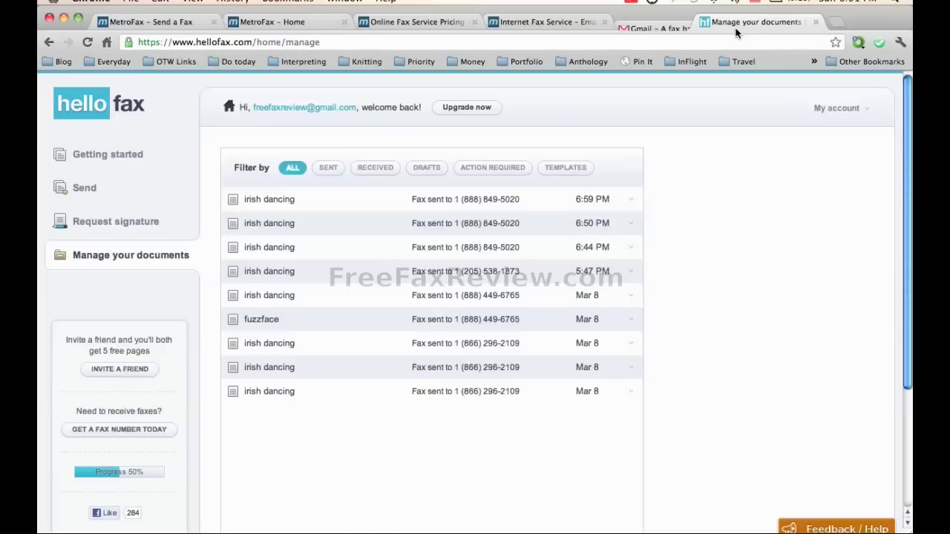
pyautogui.click(319, 22)
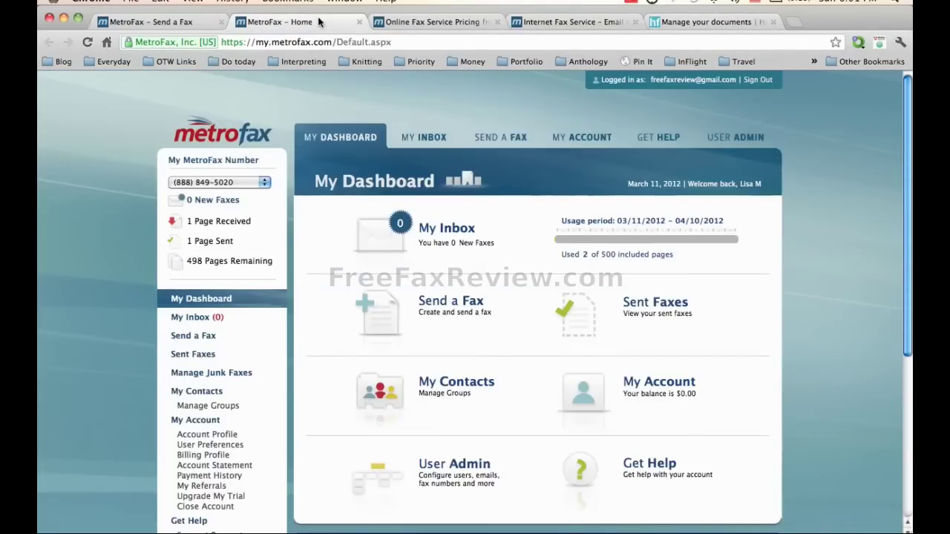